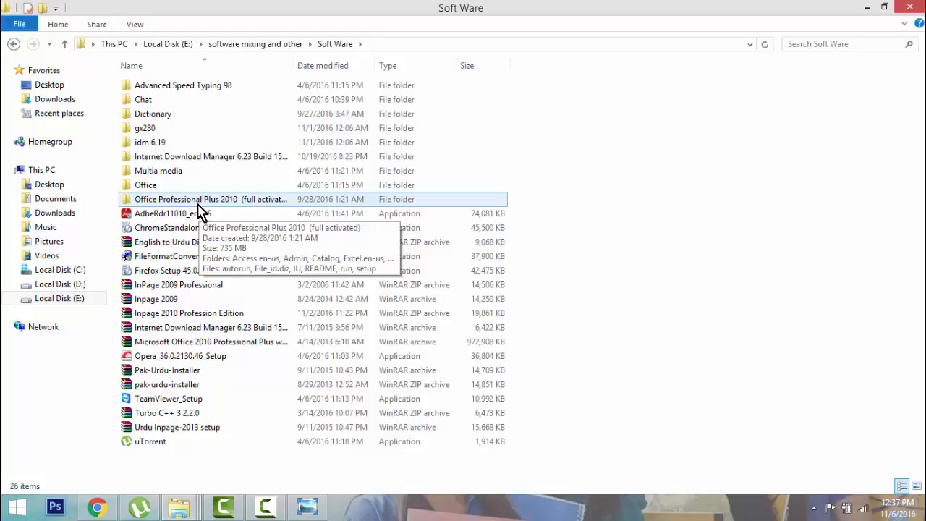
pyautogui.doubleClick(196, 203)
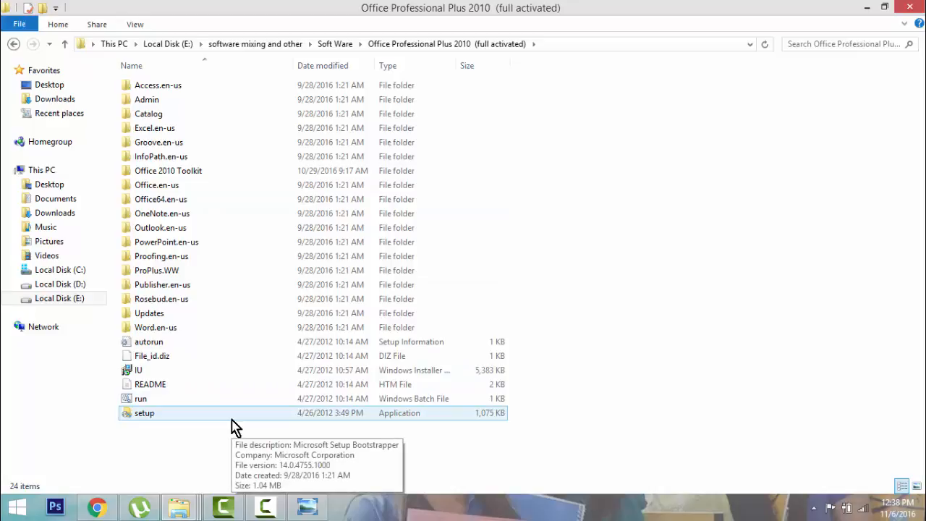
pyautogui.doubleClick(232, 416)
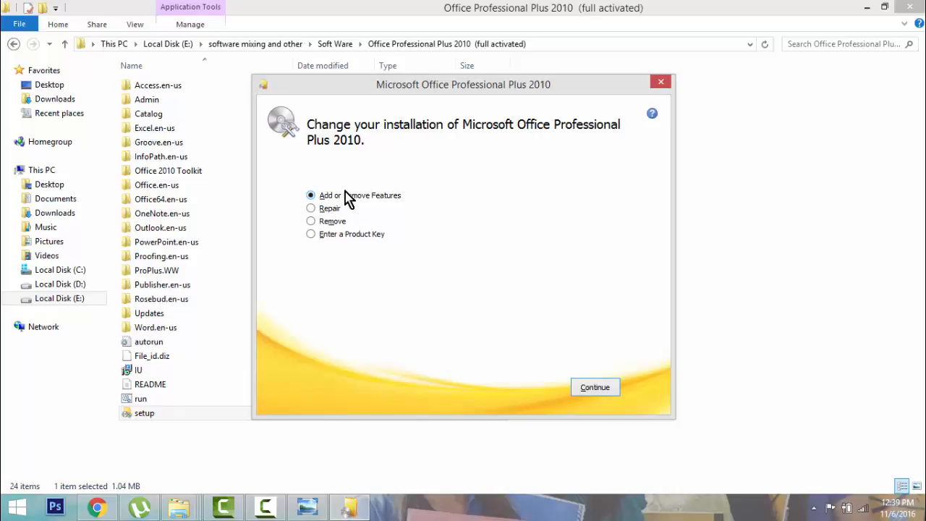
pyautogui.click(662, 85)
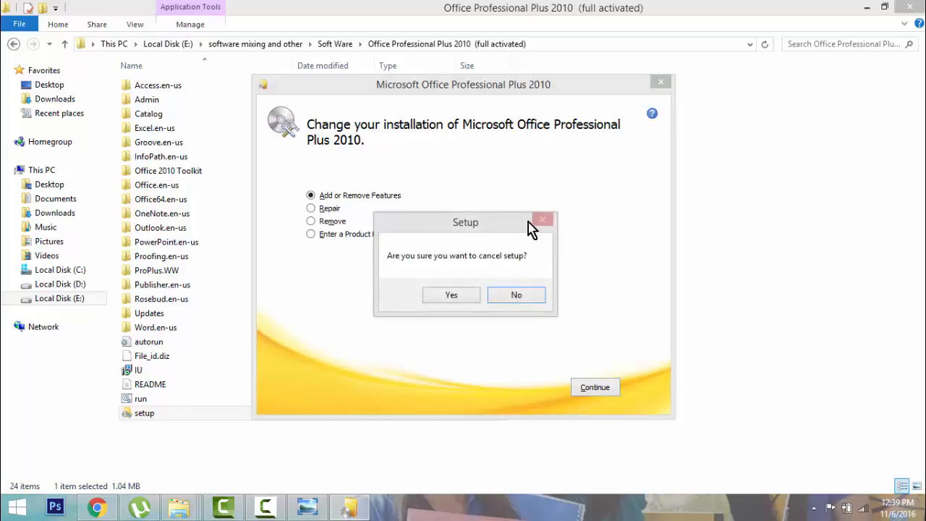
pyautogui.click(451, 297)
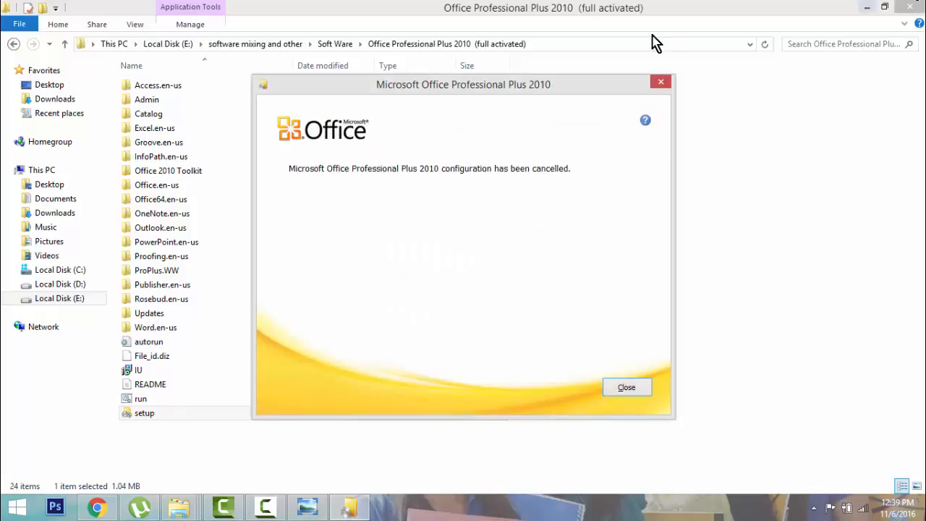
pyautogui.click(662, 85)
pyautogui.click(909, 6)
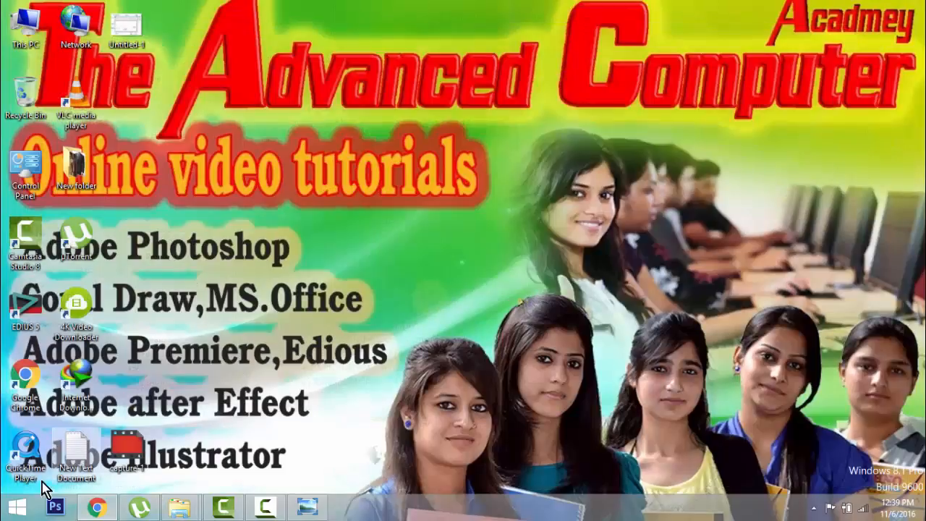
# - Find Microsoft Word 2010 among all installed apps and launch it with a blank document
pyautogui.click(2, 509)
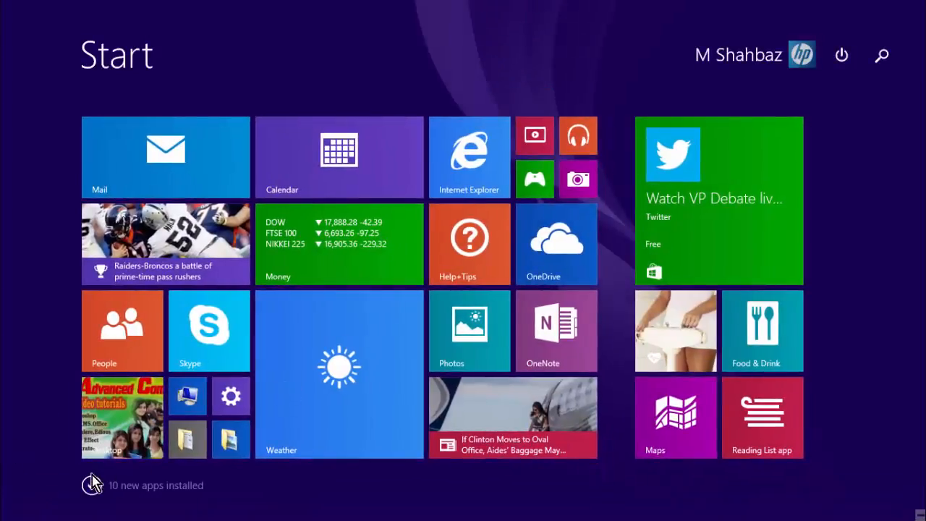
pyautogui.click(91, 487)
pyautogui.moveTo(81, 514); pyautogui.dragTo(537, 518)
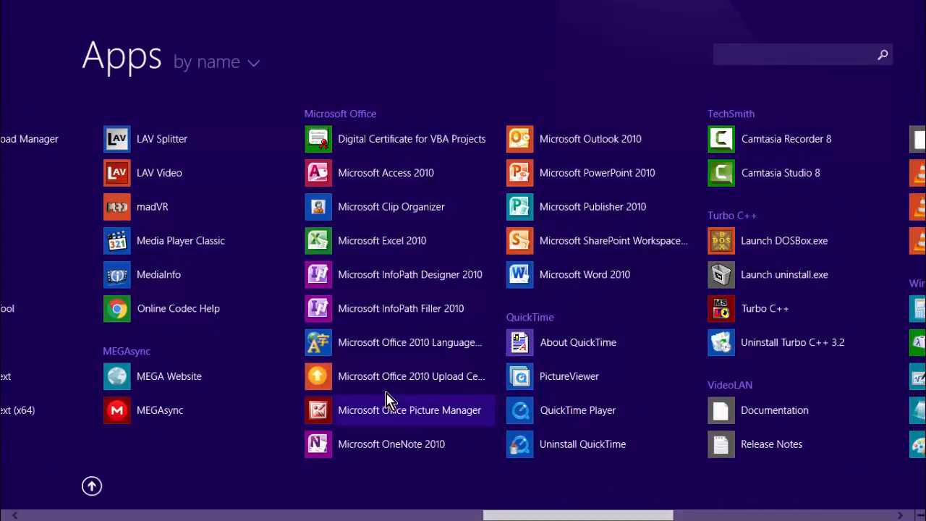
pyautogui.click(556, 284)
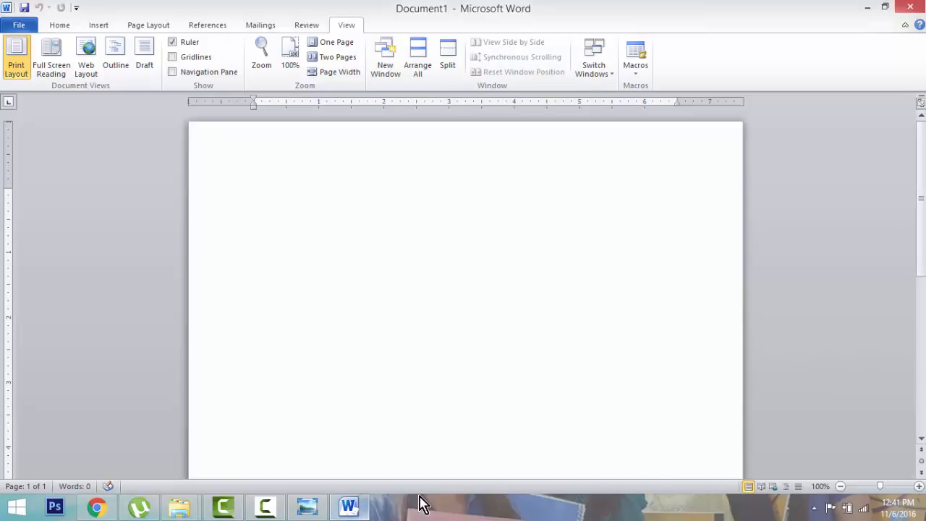
pyautogui.scroll(-5, 788, 398)
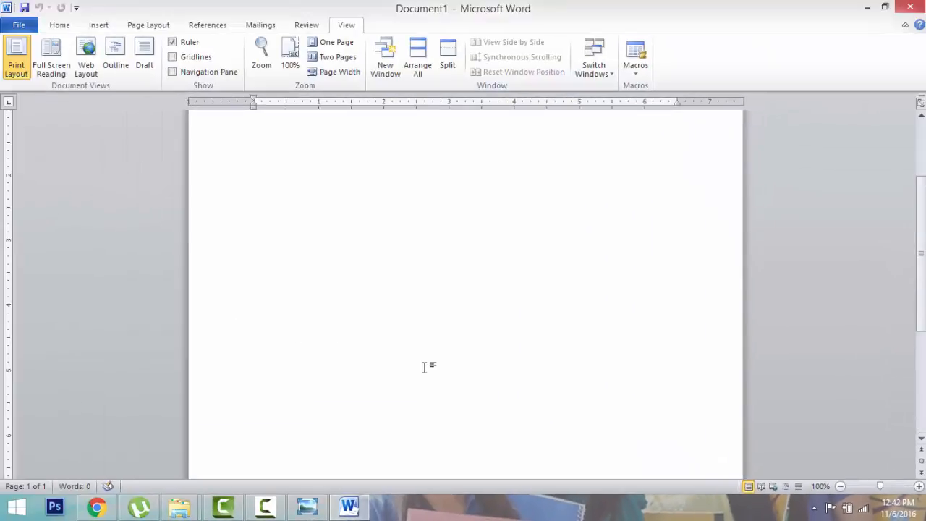
pyautogui.scroll(4, 417, 304)
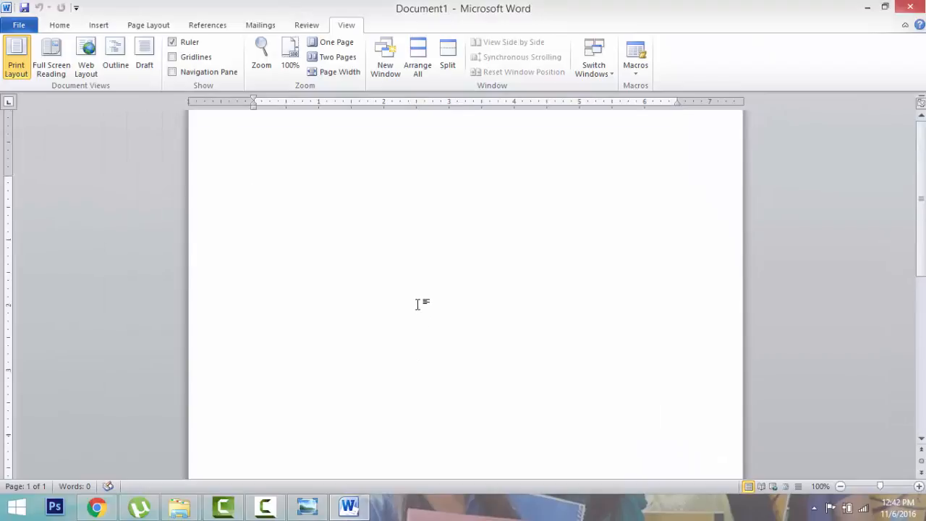
pyautogui.scroll(-2, 351, 220)
pyautogui.scroll(1, 372, 242)
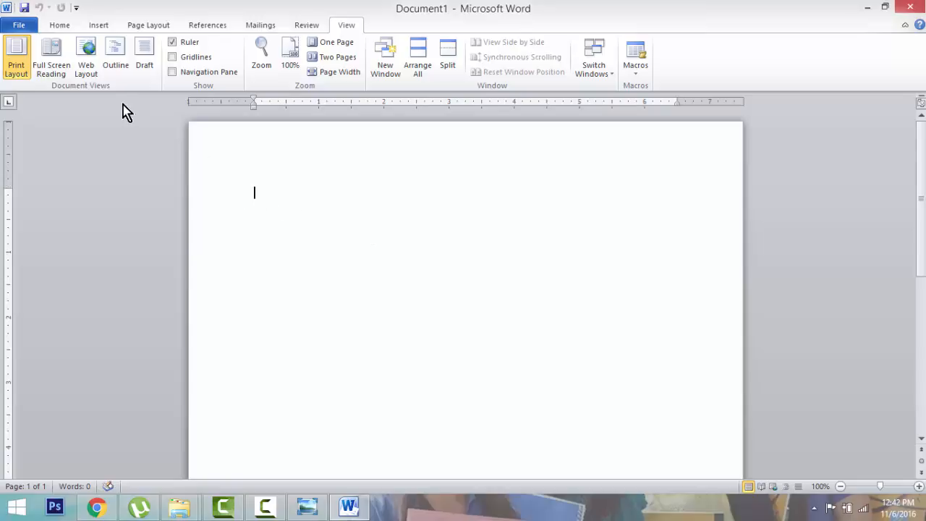
# - Enter the text "The Advanced Computer Acadmey" on the first line of the blank document
pyautogui.click(58, 25)
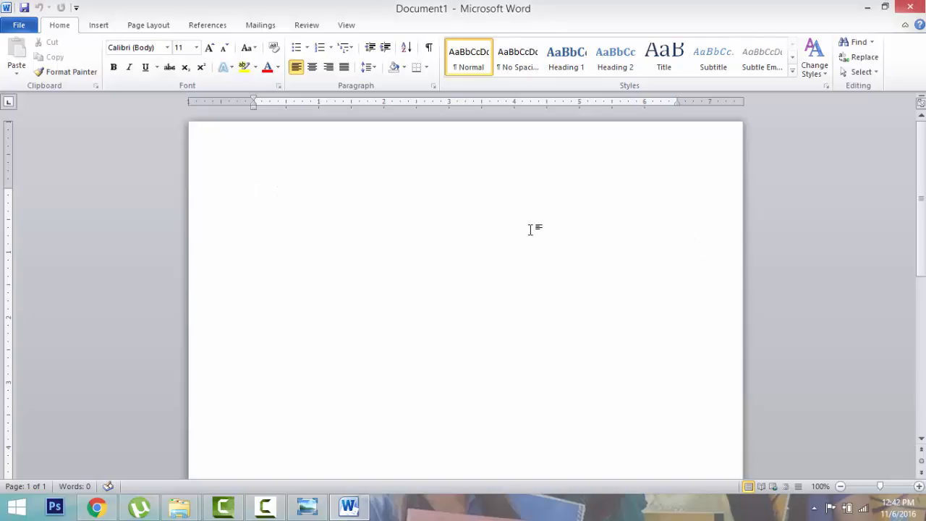
pyautogui.write('The Advanced Computer Acadmey')
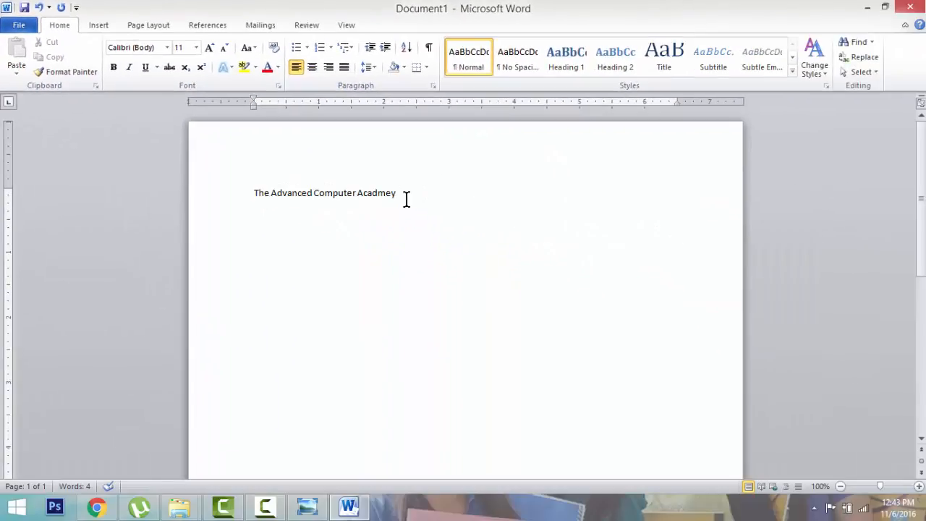
# - Try selecting the whole line of text and clearing the selection, twice
pyautogui.moveTo(406, 199); pyautogui.dragTo(246, 202)
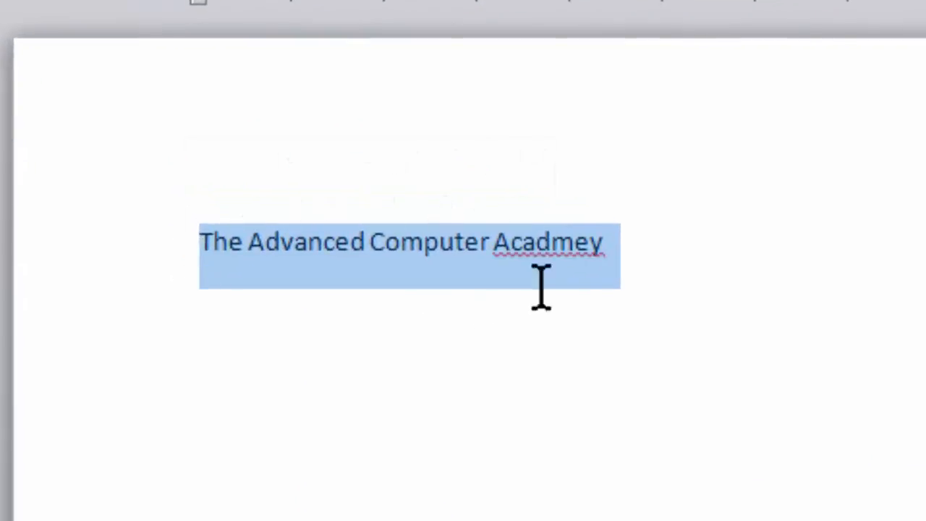
pyautogui.click(634, 251)
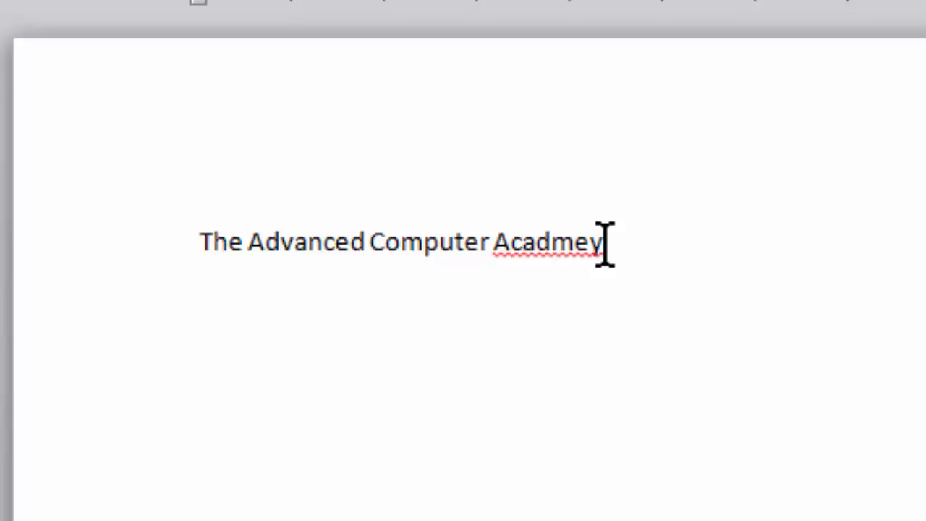
pyautogui.moveTo(601, 242); pyautogui.dragTo(155, 263)
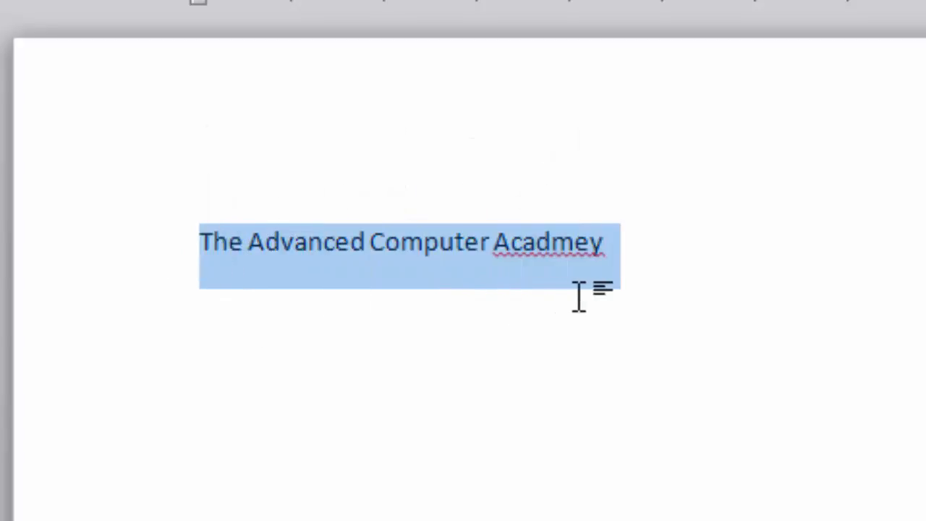
pyautogui.click(615, 247)
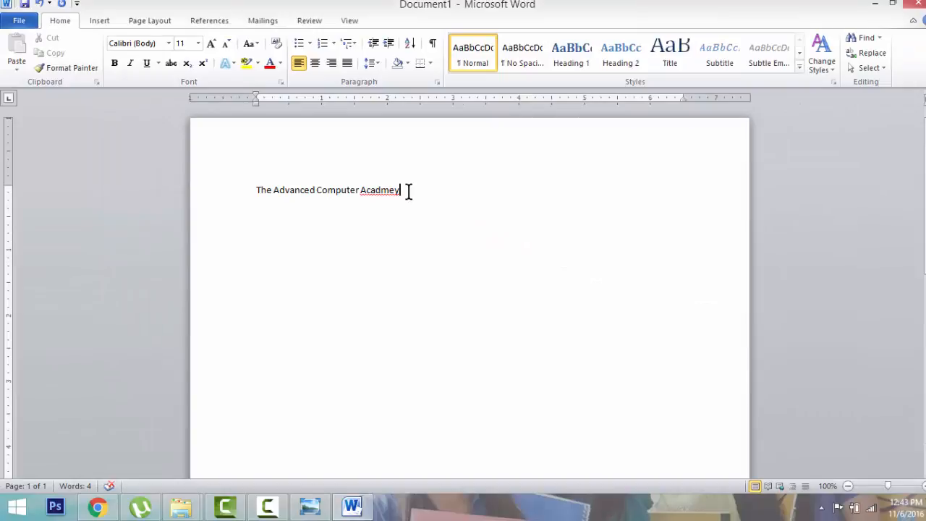
# - Select the line character by character from its end to its start and set its font size to 18
pyautogui.hotkey('shift', 'Left')
pyautogui.hotkey('shift', 'Left')
pyautogui.hotkey('shift', 'Left')
pyautogui.hotkey('shift', 'Left')
pyautogui.hotkey('shift', 'Left')
pyautogui.hotkey('shift', 'Left')
pyautogui.hotkey('shift', 'Left')
pyautogui.hotkey('shift', 'Left')
pyautogui.hotkey('shift', 'Left')
pyautogui.hotkey('shift', 'Left')
pyautogui.hotkey('shift', 'Left')
pyautogui.hotkey('shift', 'Left')
pyautogui.hotkey('shift', 'Left')
pyautogui.hotkey('shift', 'Left')
pyautogui.hotkey('shift', 'Left')
pyautogui.hotkey('shift', 'Left')
pyautogui.hotkey('shift', 'Left')
pyautogui.hotkey('shift', 'Left')
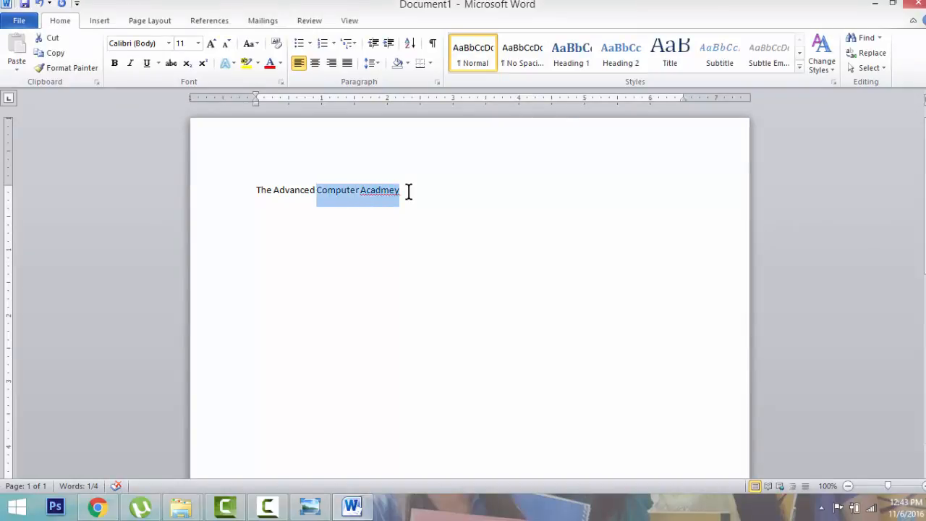
pyautogui.hotkey('shift', 'Left')
pyautogui.hotkey('shift', 'Left')
pyautogui.hotkey('shift', 'Left')
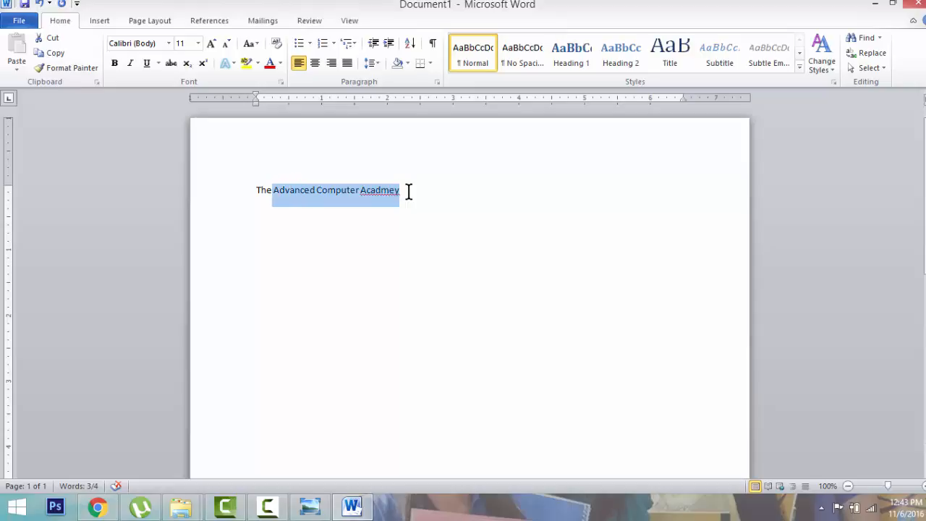
pyautogui.hotkey('shift', 'Left')
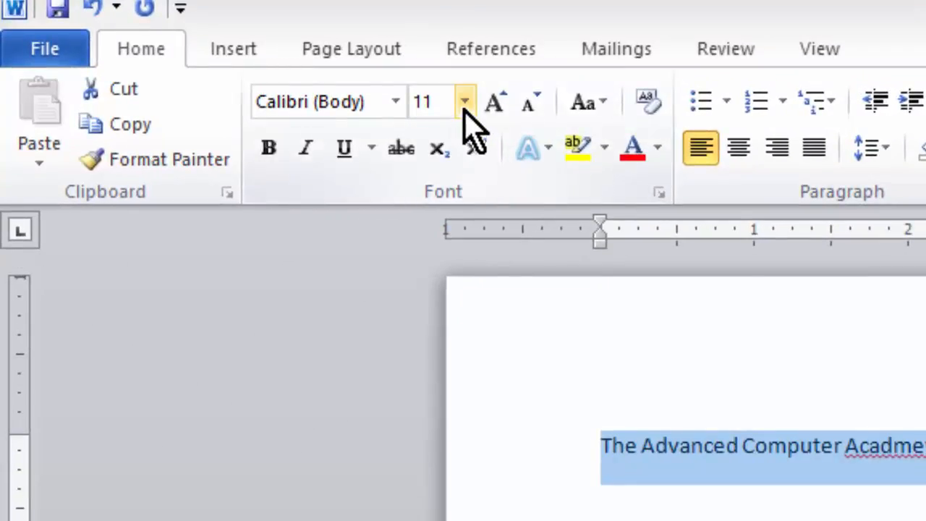
pyautogui.click(465, 108)
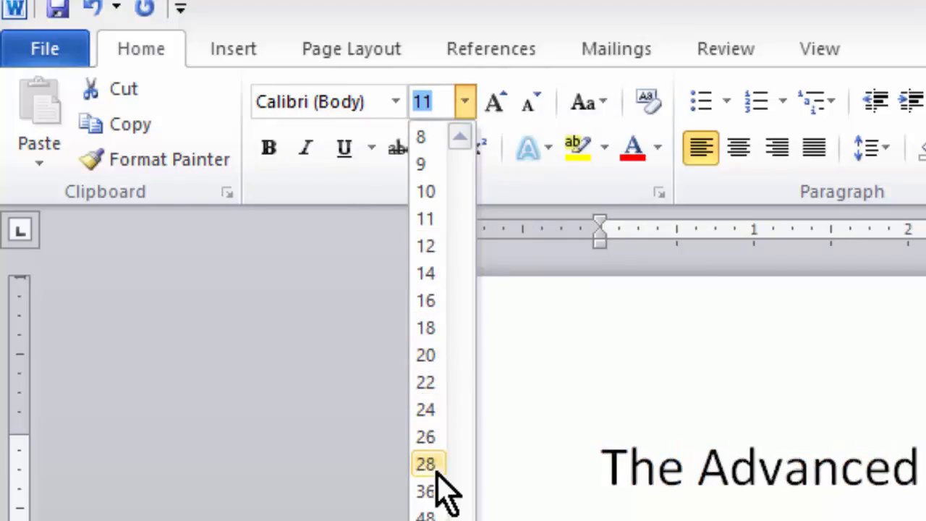
pyautogui.click(426, 328)
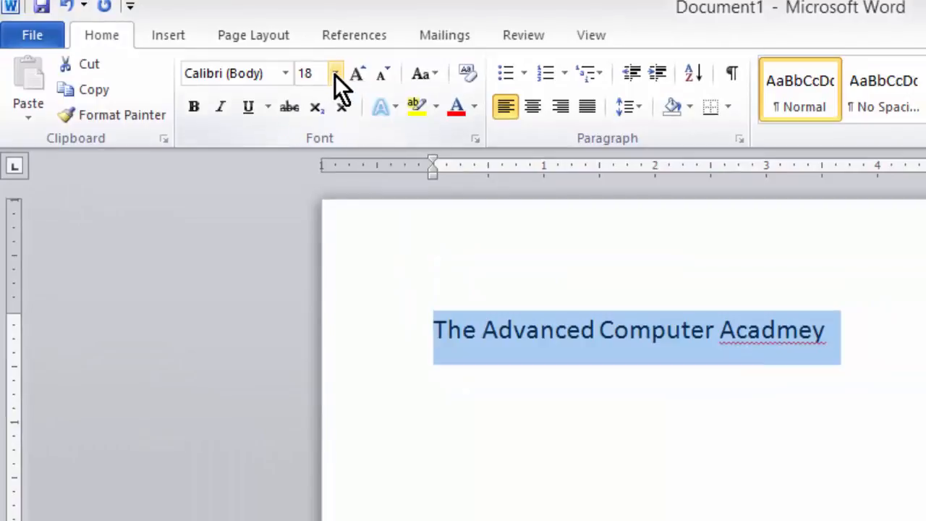
# - Enlarge the selected line to font size 28 and clear the selection
pyautogui.click(334, 74)
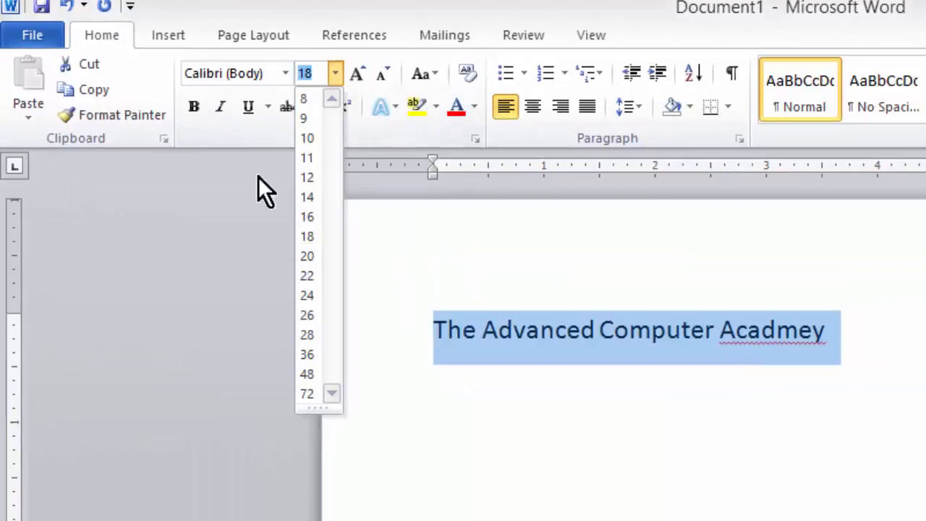
pyautogui.click(308, 334)
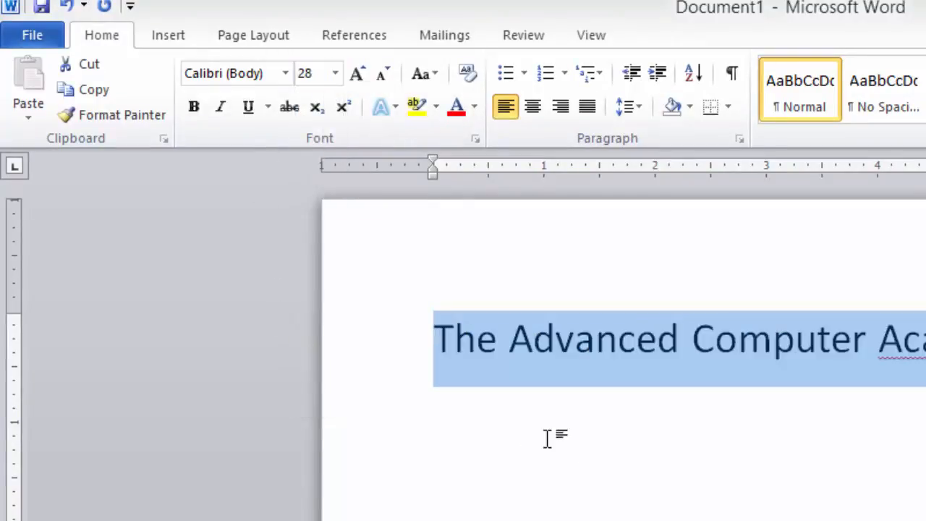
pyautogui.click(659, 442)
# - Select the line again and look through the available fonts and font sizes without choosing any
pyautogui.moveTo(925, 340); pyautogui.dragTo(457, 374)
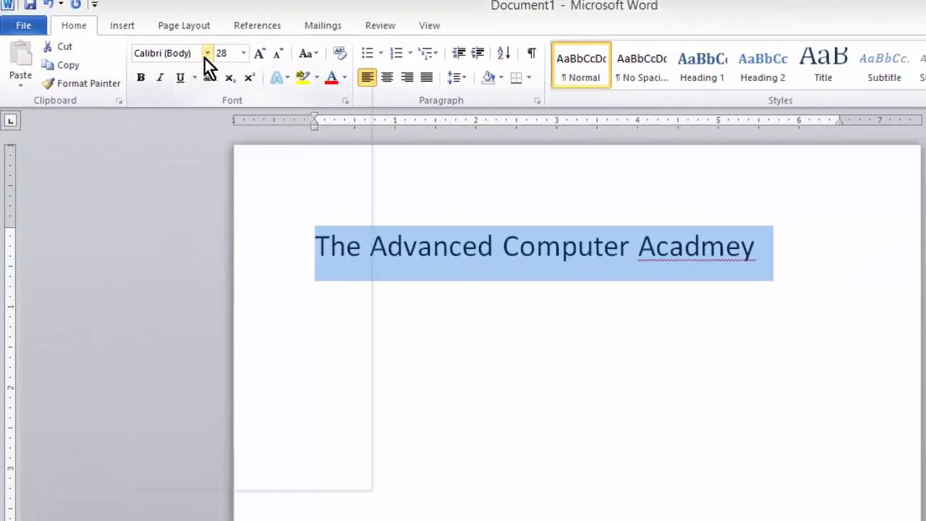
pyautogui.click(205, 56)
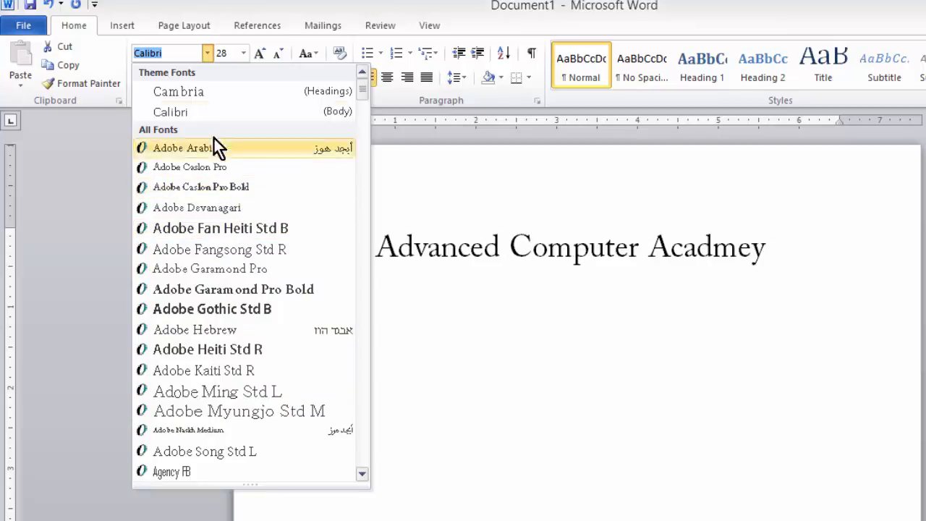
pyautogui.press('Escape')
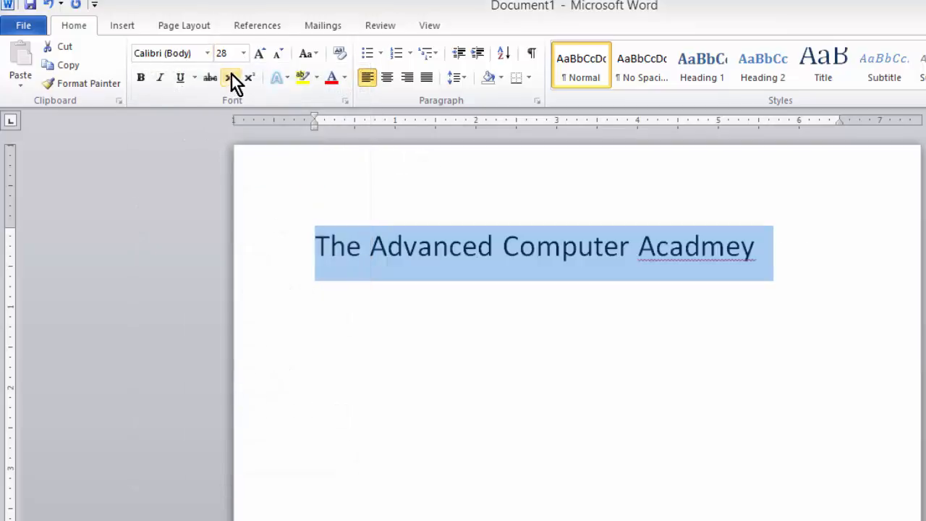
pyautogui.click(245, 54)
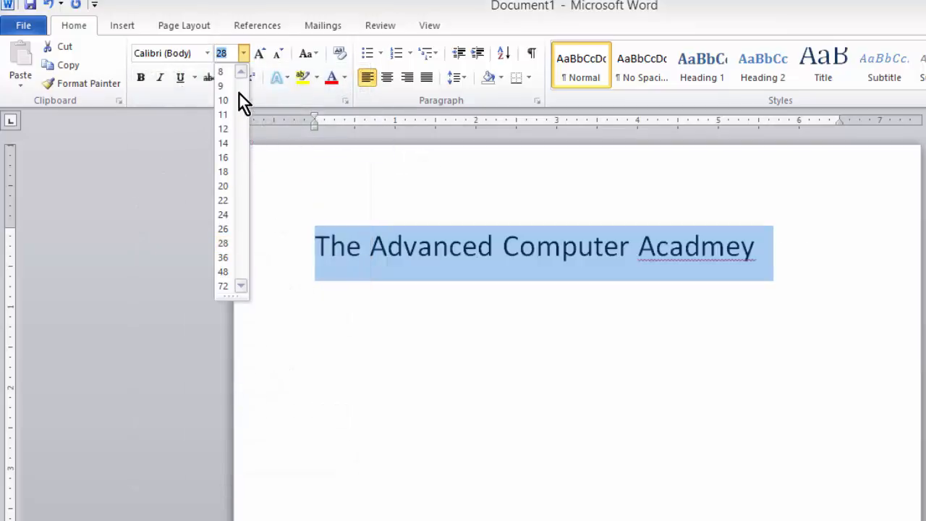
pyautogui.press('Escape')
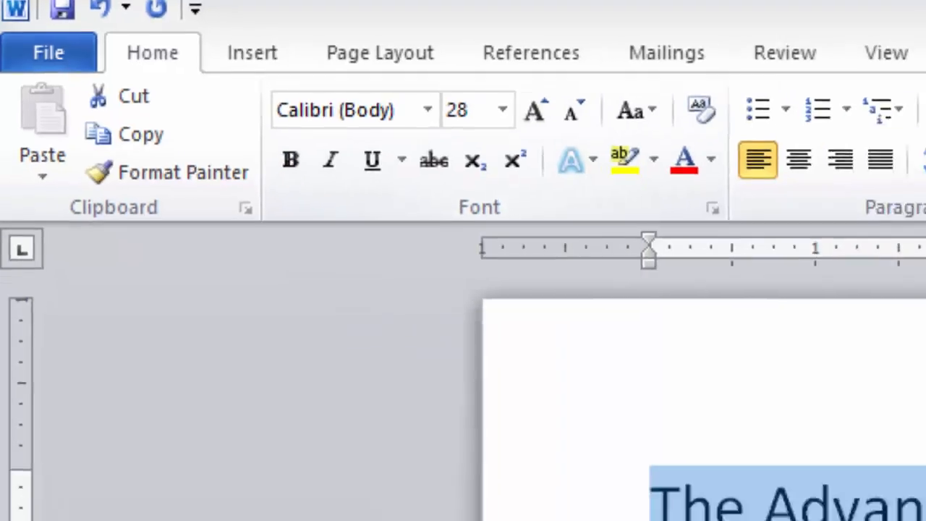
# - Reselect the whole line, make it bold and clear the selection
pyautogui.click(705, 233)
pyautogui.moveTo(707, 234); pyautogui.dragTo(240, 214)
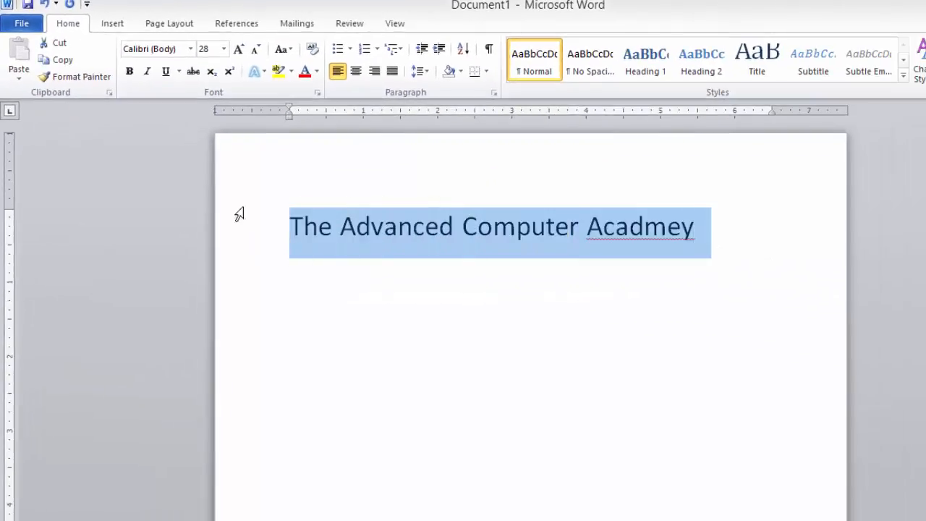
pyautogui.click(130, 74)
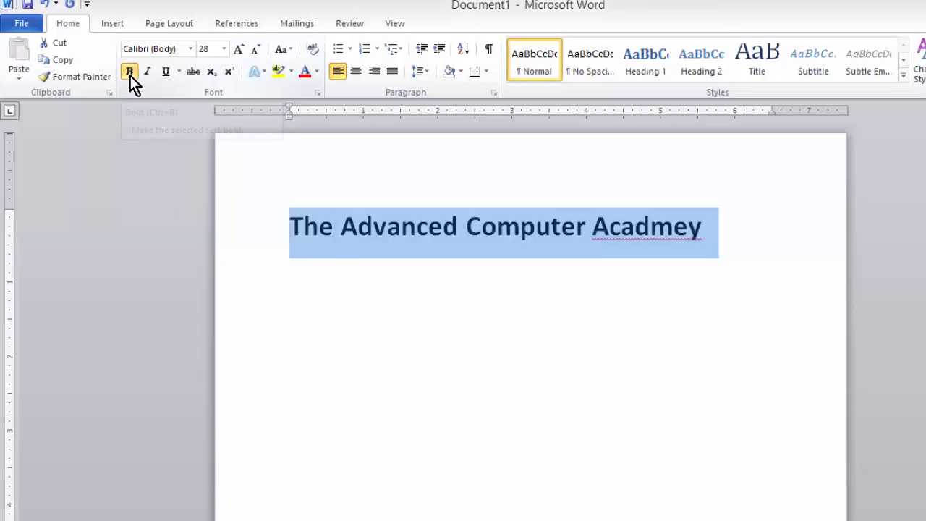
pyautogui.click(708, 233)
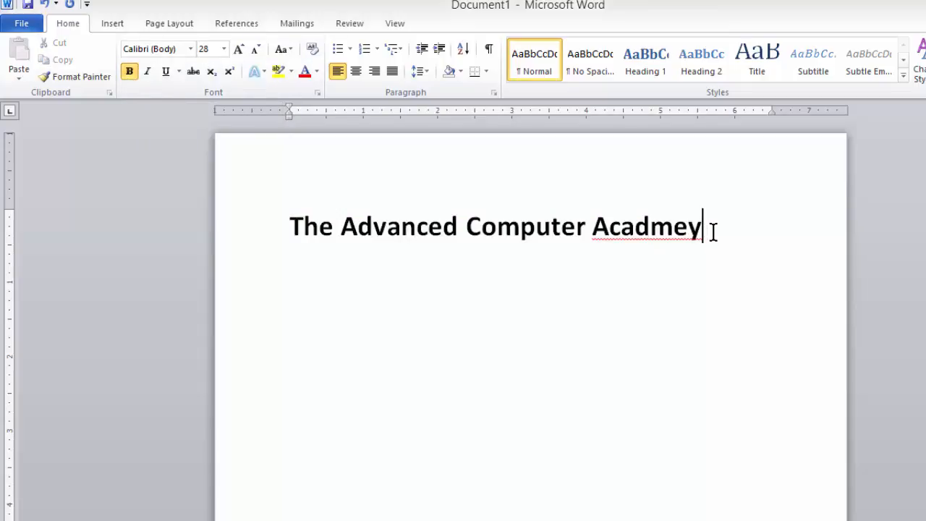
# - Remove the bold formatting from the whole line and place the cursor at its end
pyautogui.moveTo(664, 230); pyautogui.dragTo(306, 235)
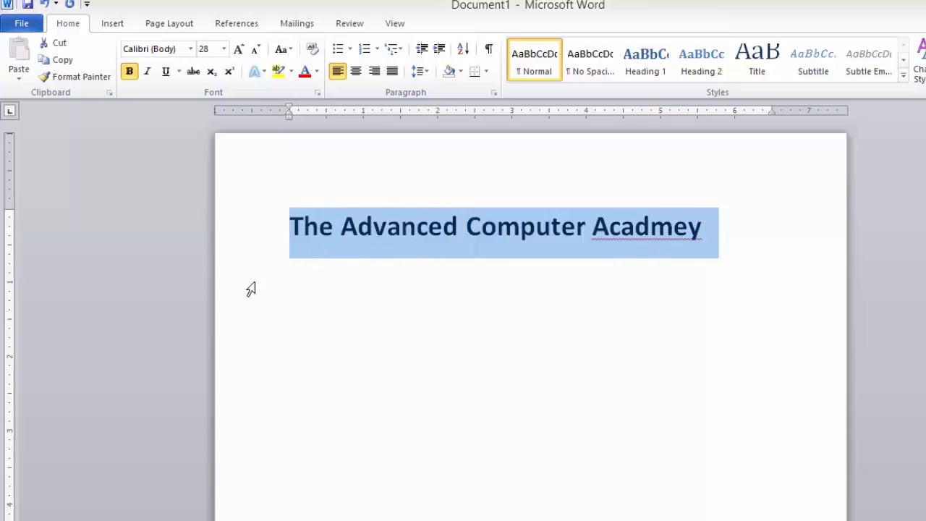
pyautogui.click(128, 72)
pyautogui.click(705, 230)
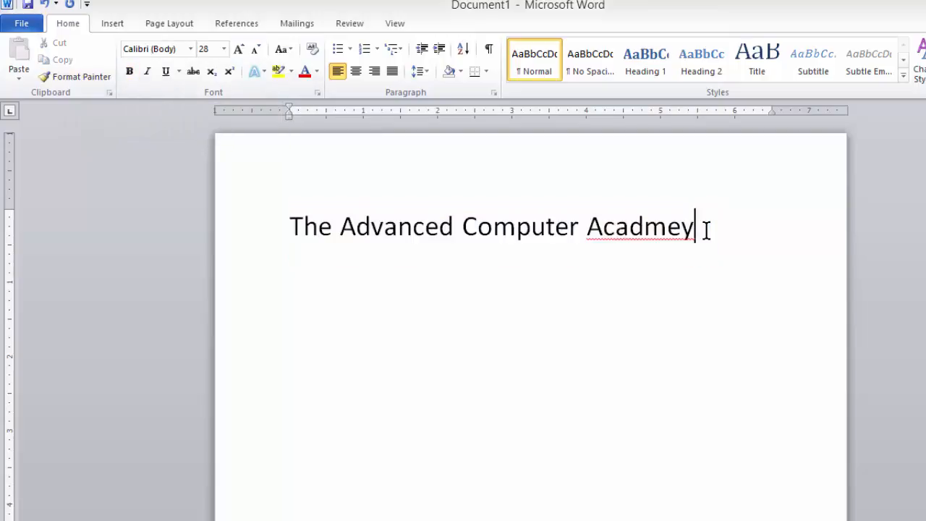
# - Select the whole line and make it bold, switching the bold off and on again to compare
pyautogui.moveTo(706, 229); pyautogui.dragTo(319, 227)
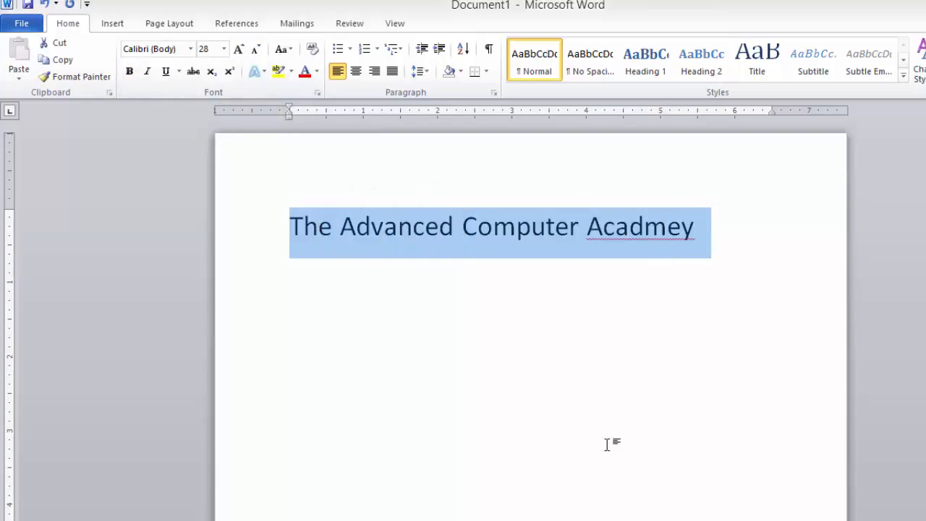
pyautogui.hotkey('ctrl', 'b')
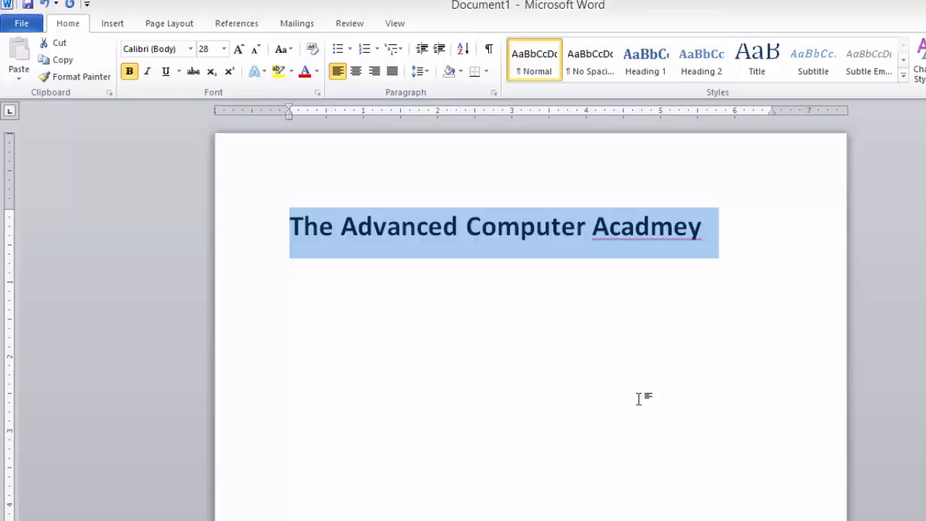
pyautogui.click(746, 246)
pyautogui.moveTo(708, 241); pyautogui.dragTo(291, 239)
pyautogui.hotkey('ctrl', 'b')
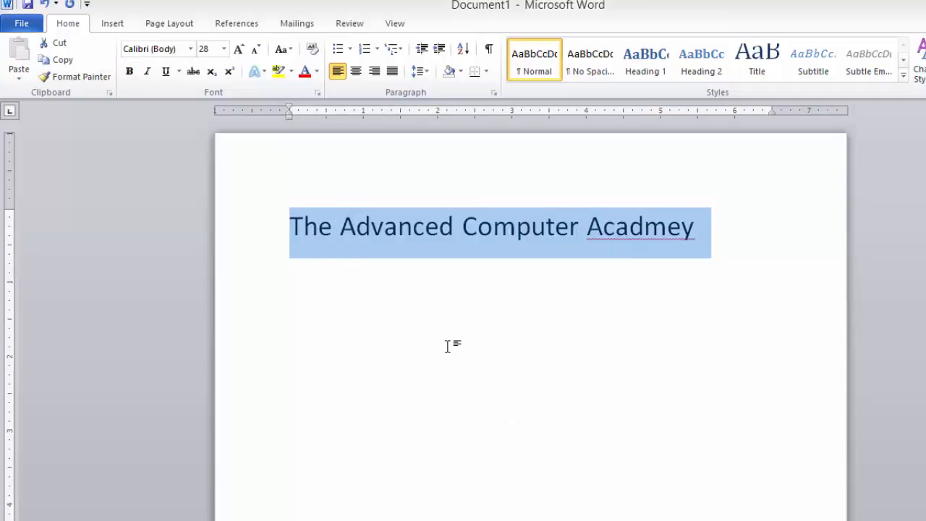
pyautogui.hotkey('ctrl', 'b')
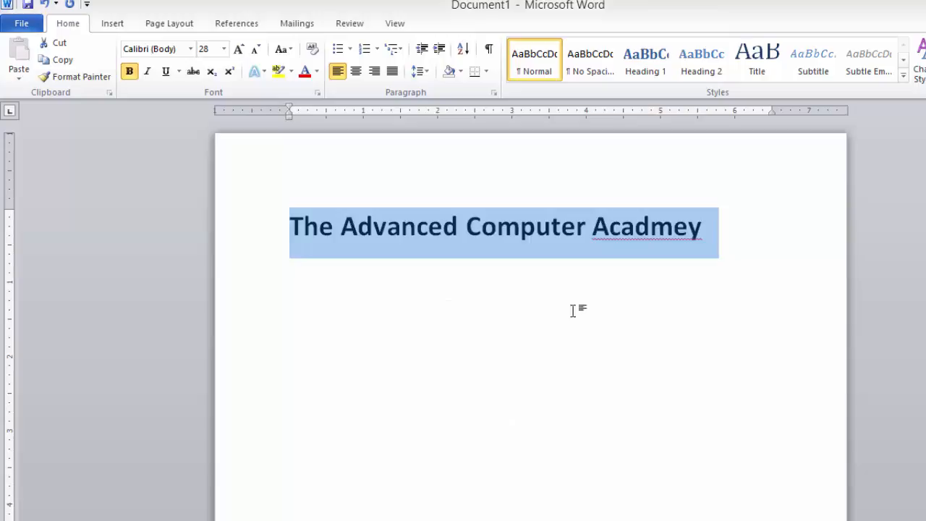
# - Italicize the selected line, select it once more and clear the selection
pyautogui.click(145, 74)
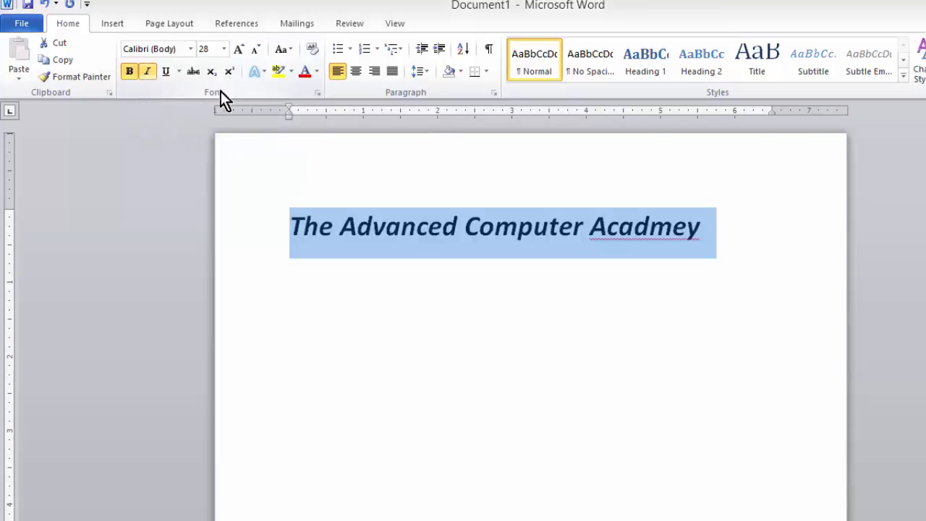
pyautogui.click(721, 229)
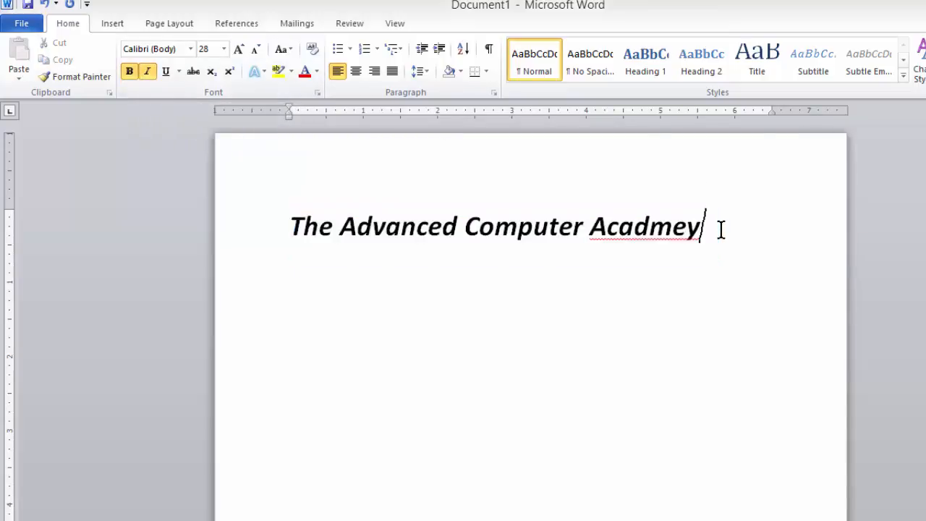
pyautogui.moveTo(719, 230); pyautogui.dragTo(290, 241)
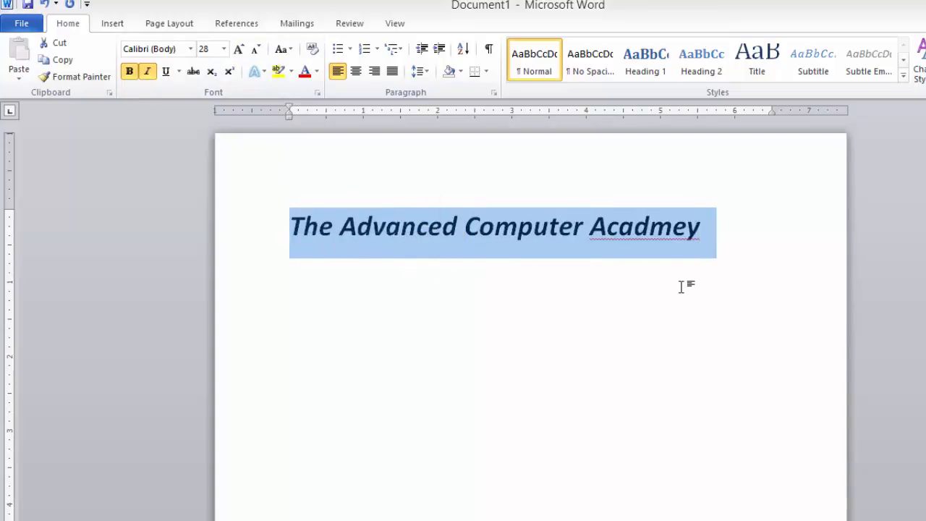
pyautogui.click(721, 233)
# - Reselect the whole line, remove its italics, reapply them and clear the selection
pyautogui.moveTo(721, 232); pyautogui.dragTo(305, 238)
pyautogui.hotkey('ctrl', 'i')
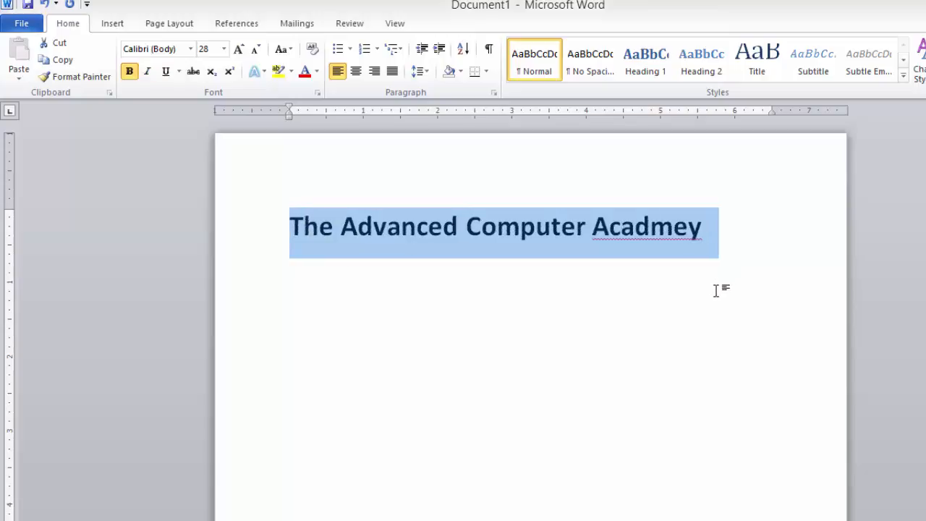
pyautogui.hotkey('ctrl', 'i')
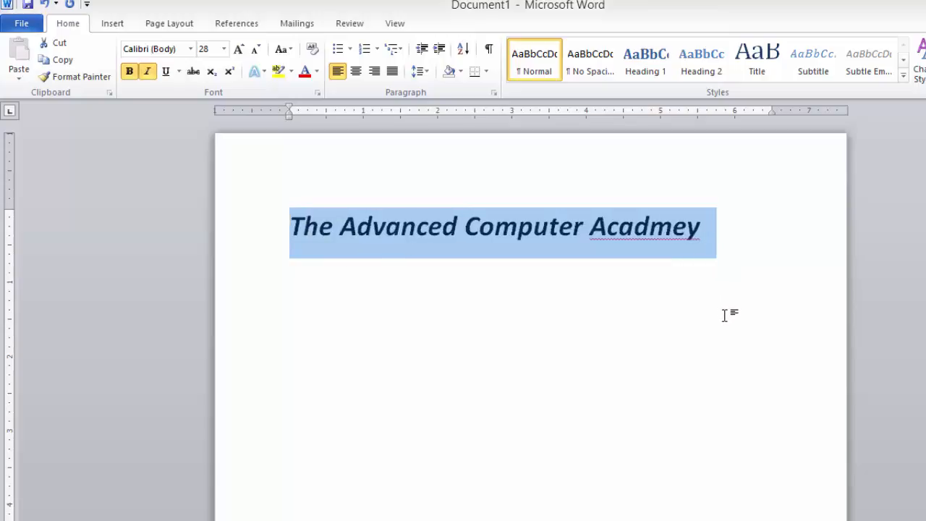
pyautogui.click(715, 244)
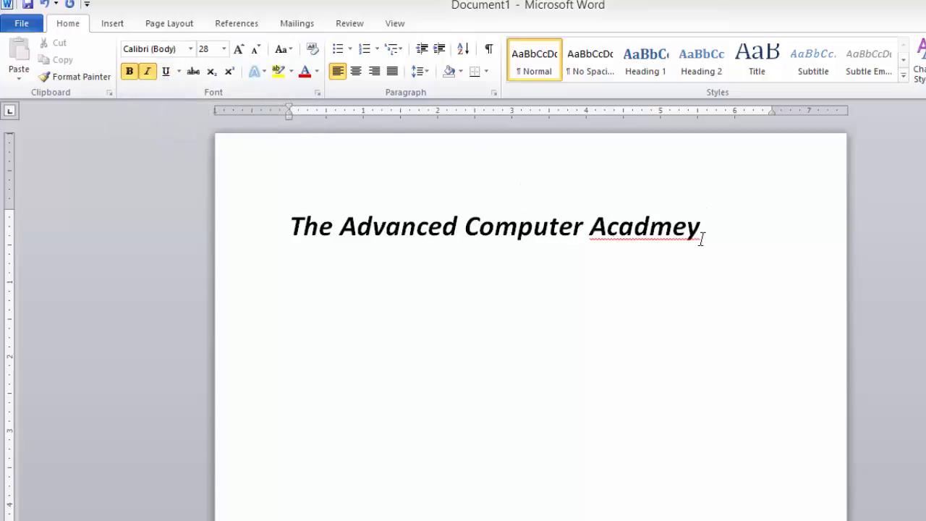
# - Select the whole line, underline it and clear the selection
pyautogui.moveTo(704, 231); pyautogui.dragTo(316, 227)
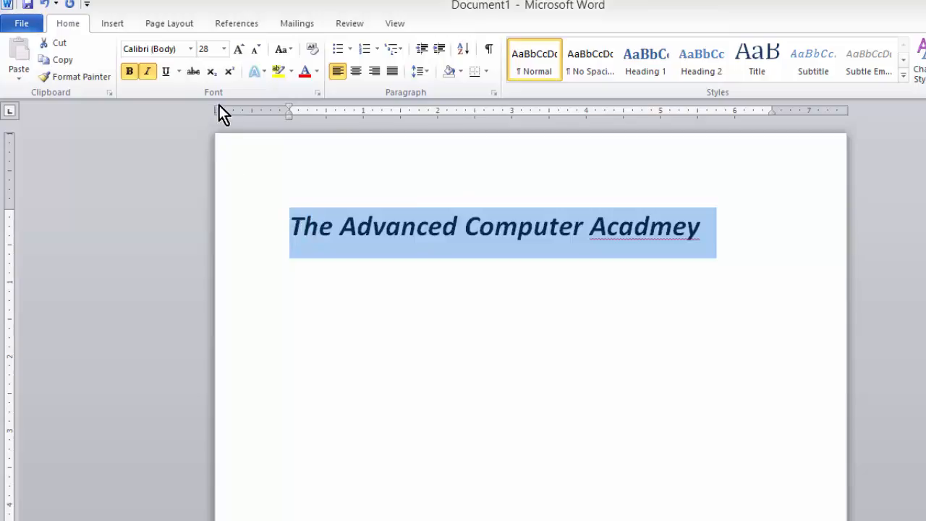
pyautogui.click(165, 72)
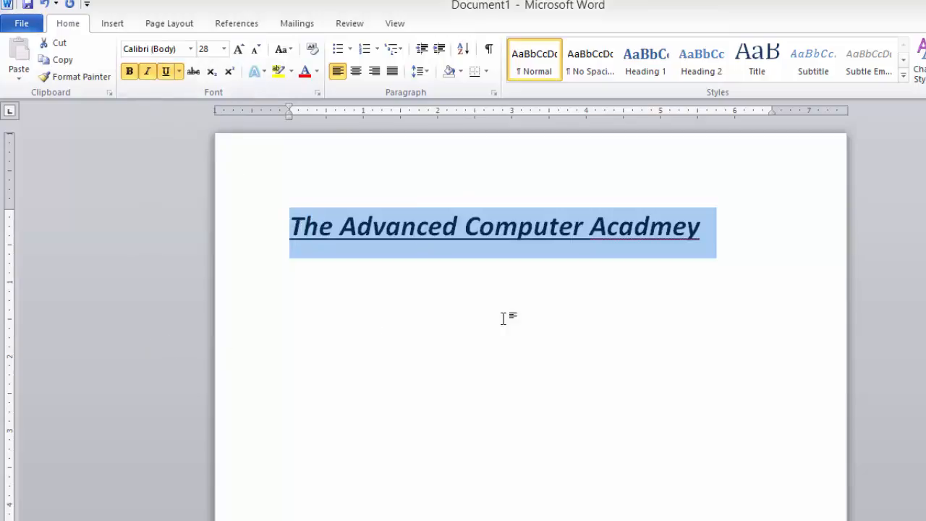
pyautogui.click(760, 247)
# - Reselect the line, switch its underline off and on twice, and leave the line selected
pyautogui.moveTo(719, 238); pyautogui.dragTo(292, 235)
pyautogui.hotkey('ctrl', 'u')
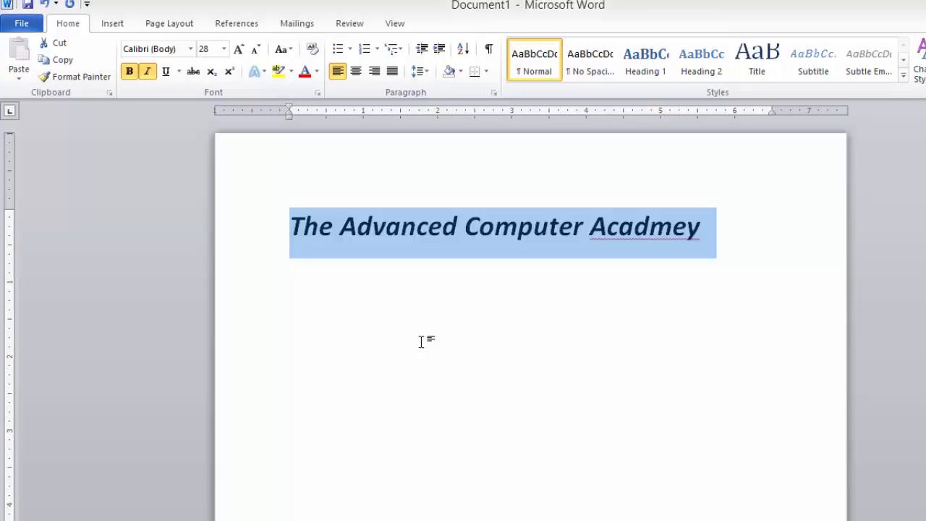
pyautogui.hotkey('ctrl', 'u')
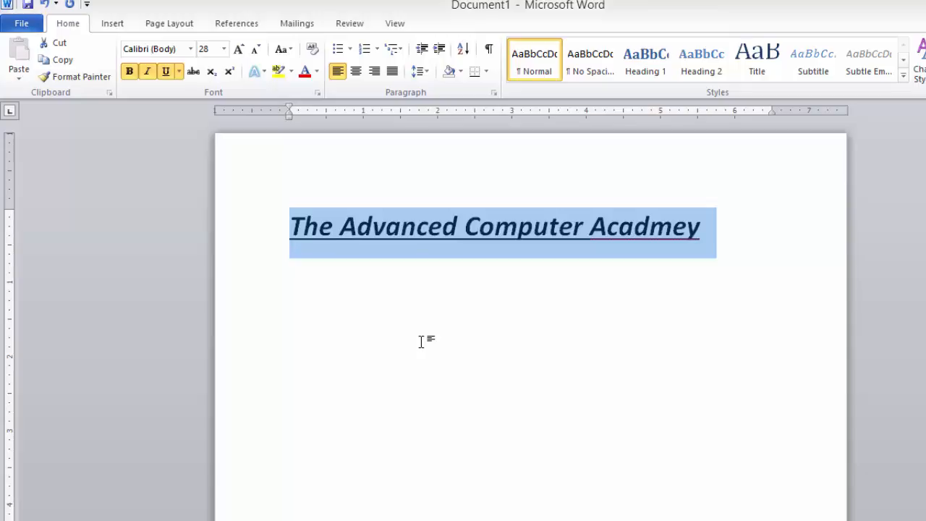
pyautogui.hotkey('ctrl', 'u')
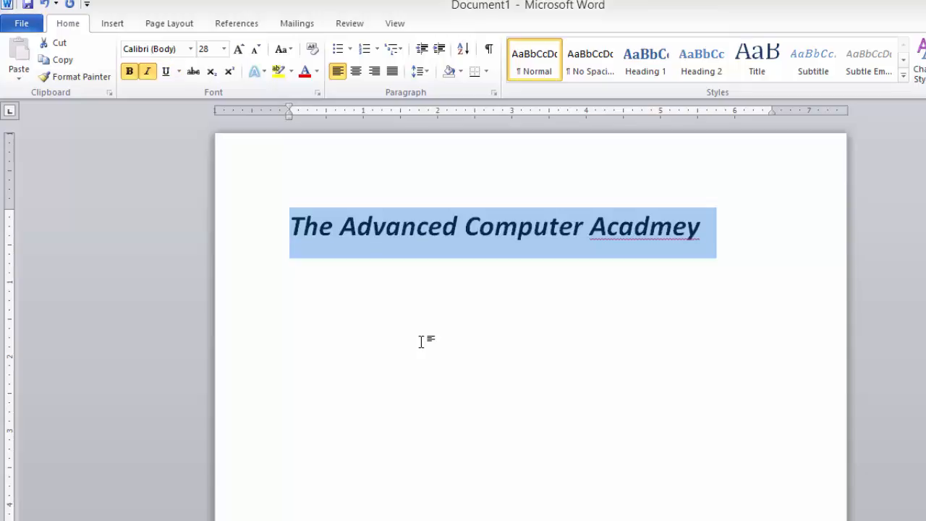
pyautogui.hotkey('ctrl', 'u')
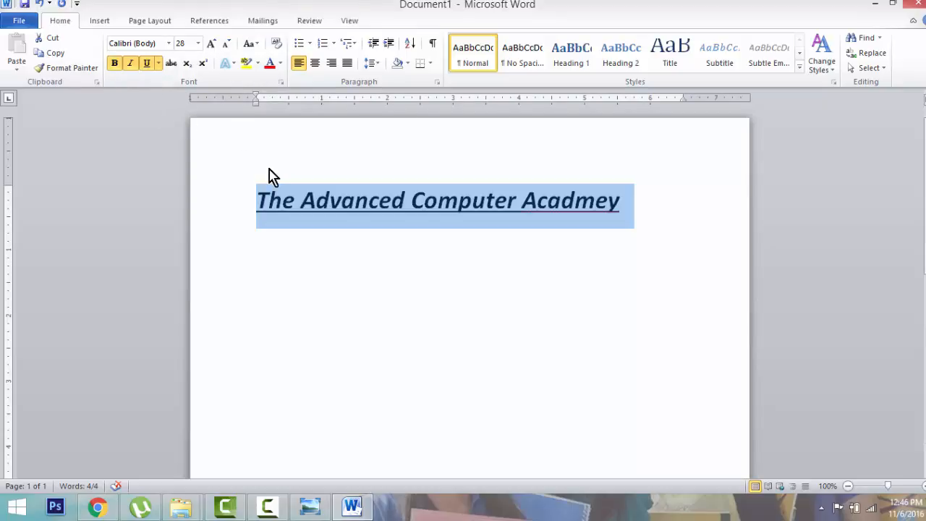
pyautogui.click(634, 208)
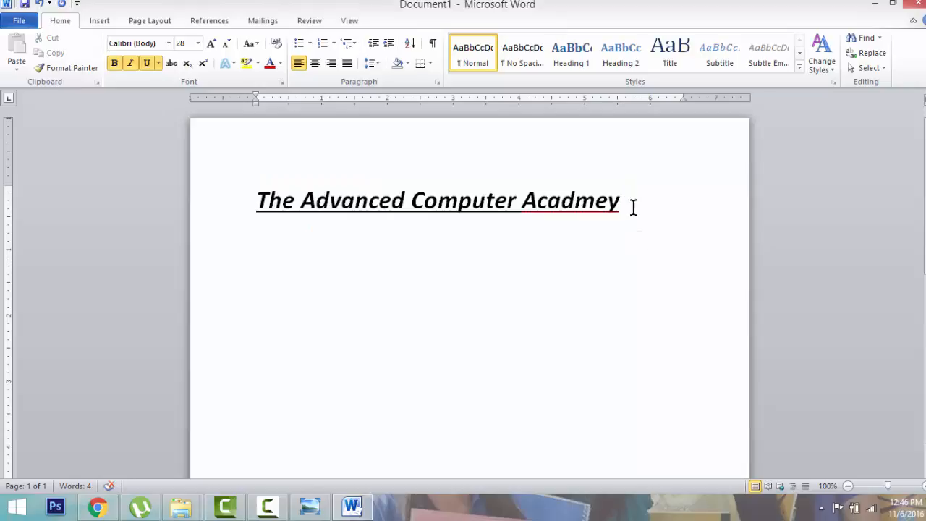
pyautogui.moveTo(623, 201); pyautogui.dragTo(248, 213)
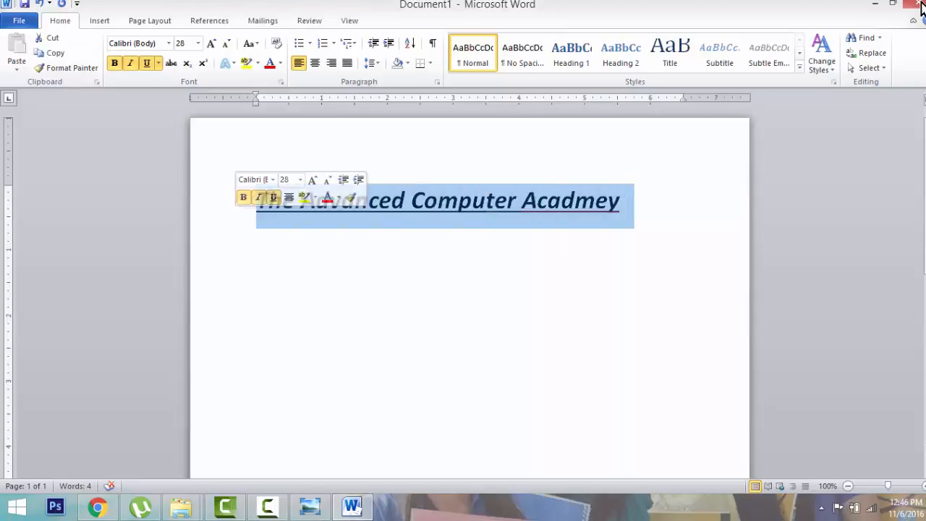
# - Minimize the Word window and hide the desktop icons
pyautogui.click(875, 4)
pyautogui.rightClick(812, 64)
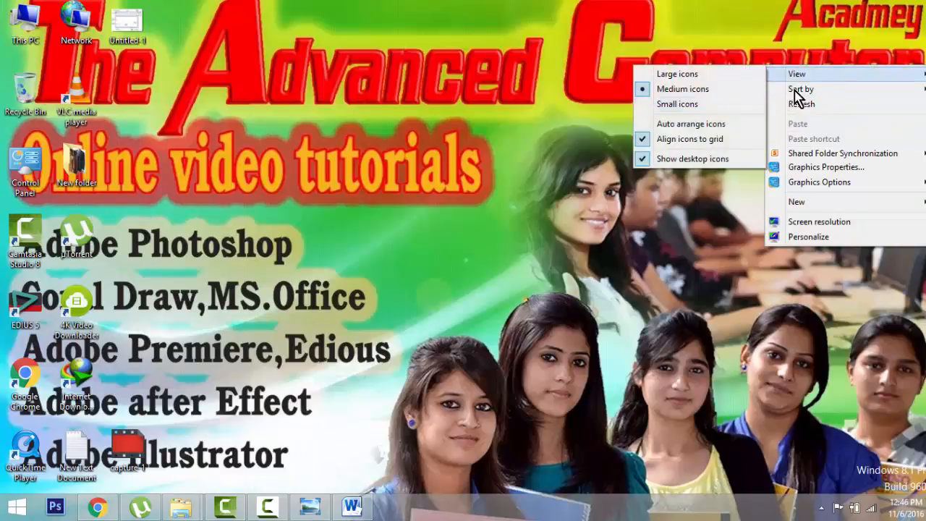
pyautogui.click(713, 159)
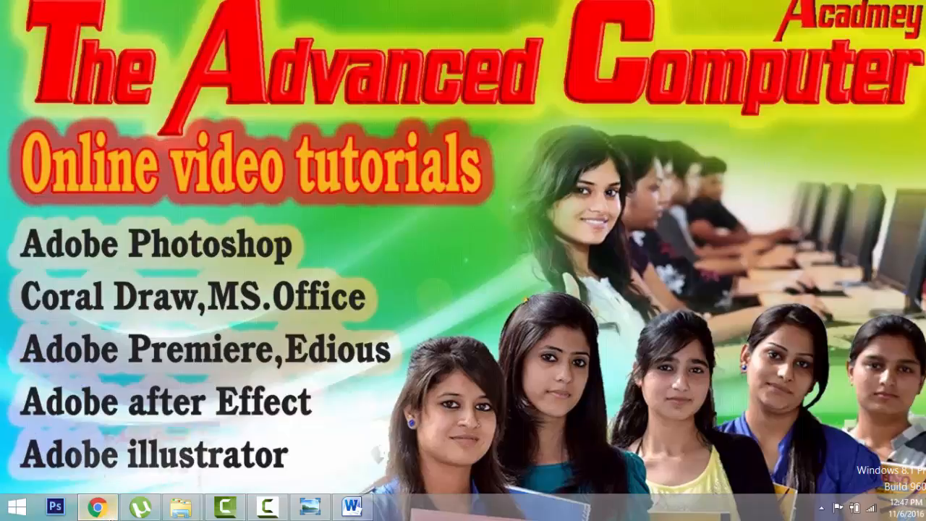
# - Switch to Chrome, look over The Advanced Computer Acadmey Facebook group and its post box, and minimize the browser
pyautogui.click(97, 507)
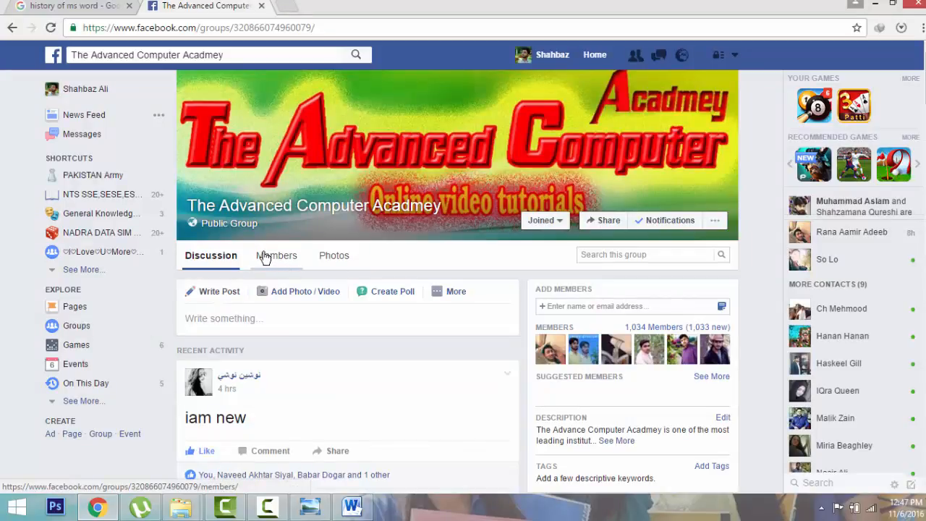
pyautogui.scroll(-2, 265, 256)
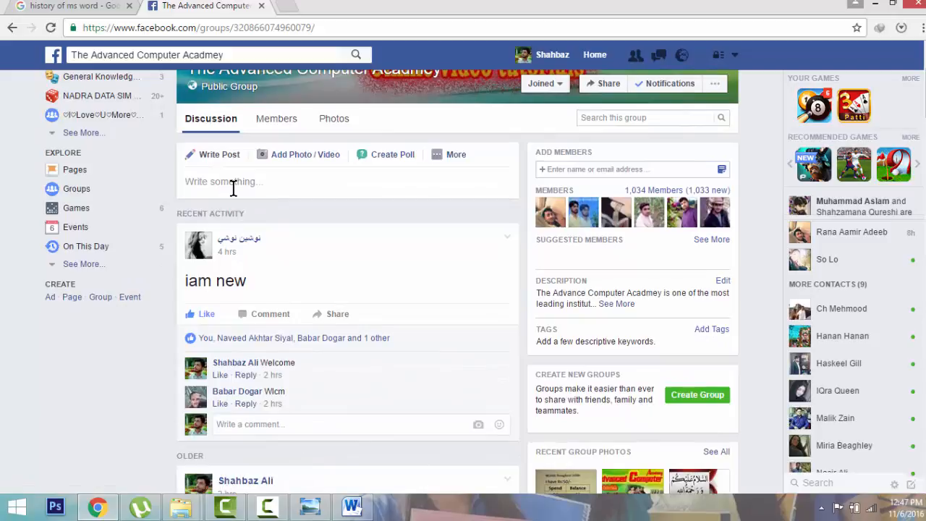
pyautogui.click(232, 182)
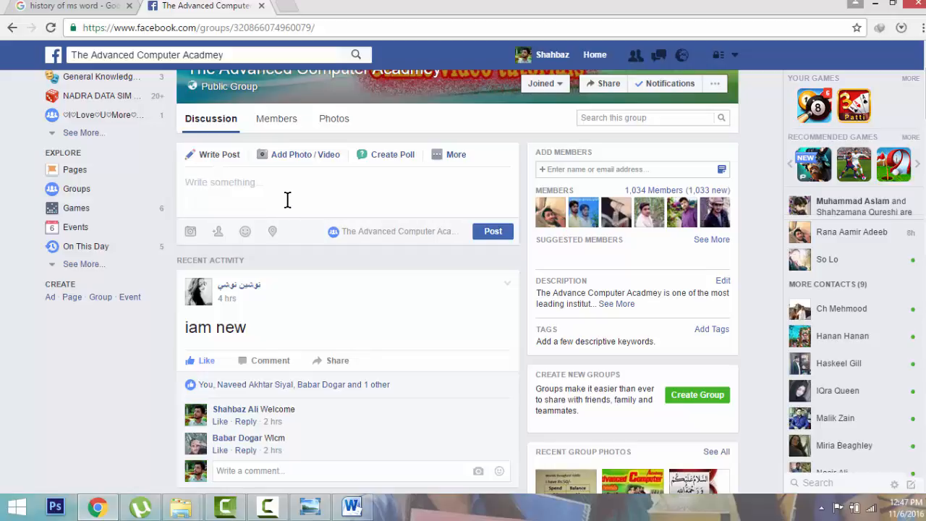
pyautogui.scroll(2, 287, 199)
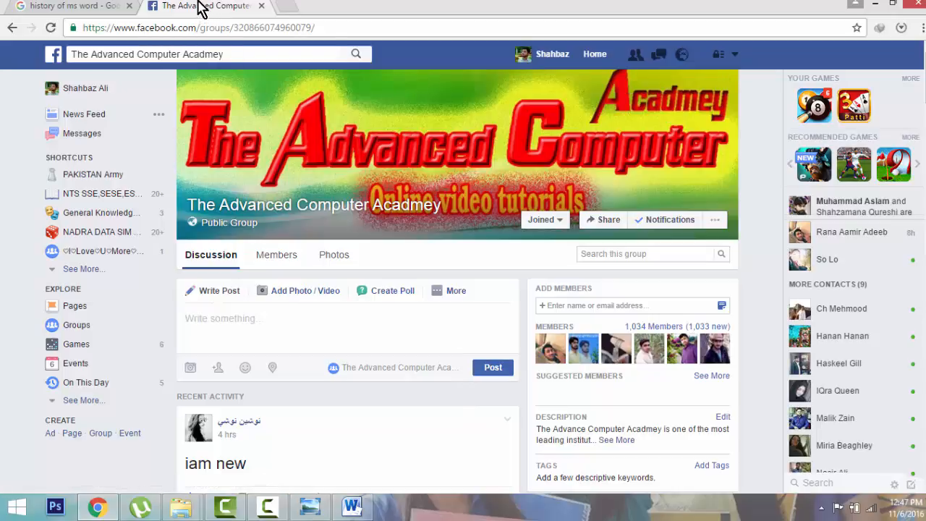
pyautogui.click(876, 4)
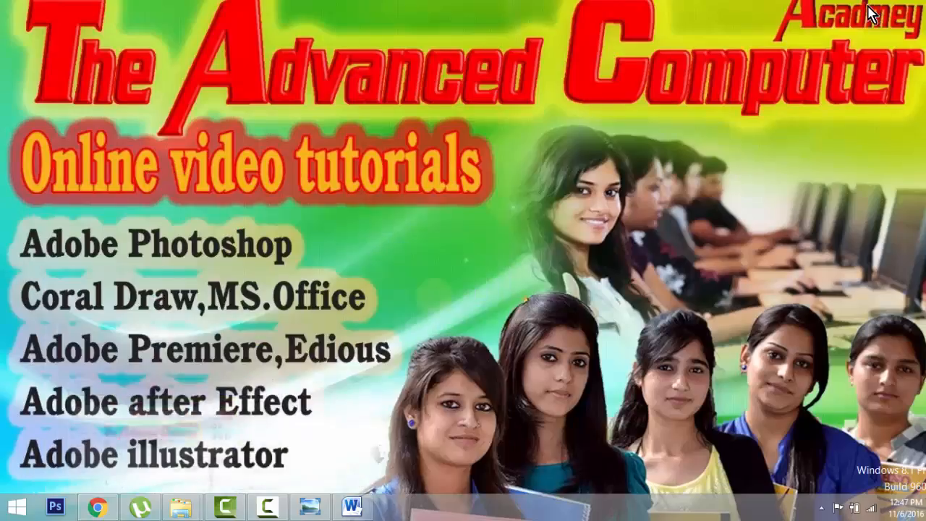